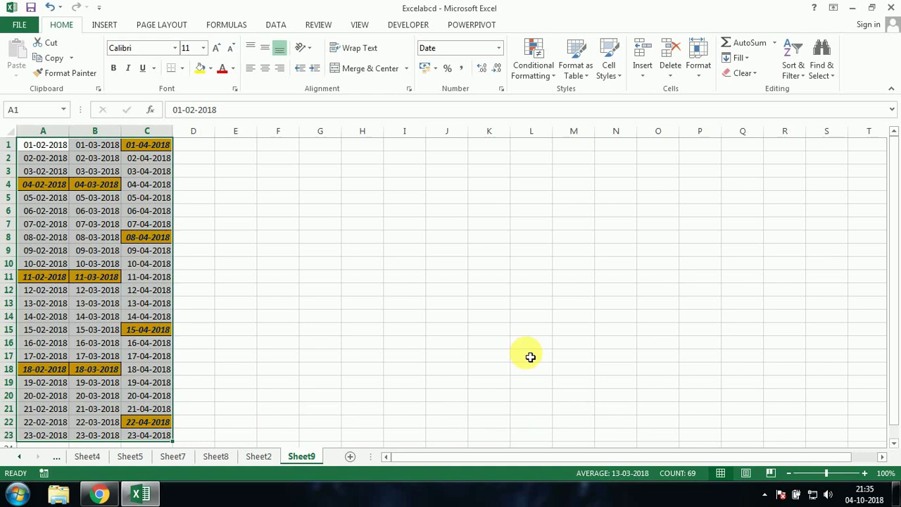
Select cell E9 on Sheet9 as the spot for the ON/OFF switch
left_click(447, 316)
left_click(236, 251)
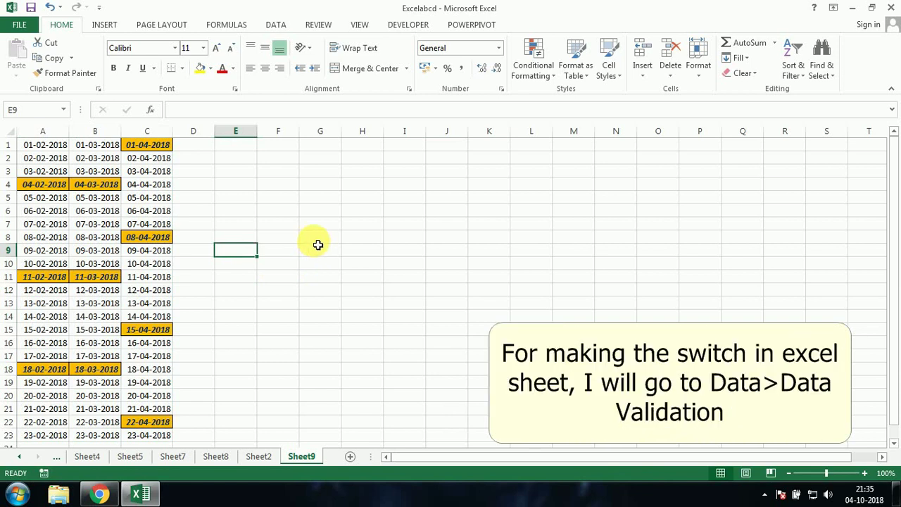
Give E9 a List data validation with source ON, OFF
left_click(278, 27)
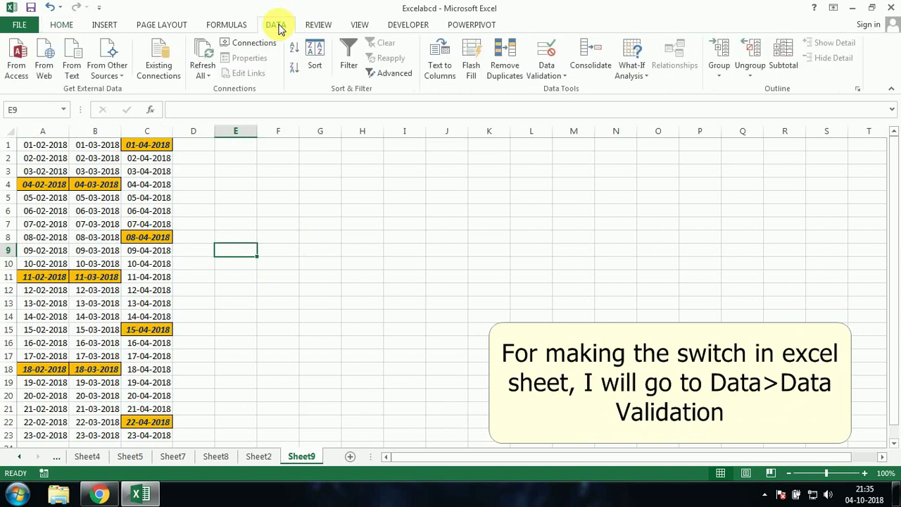
left_click(546, 74)
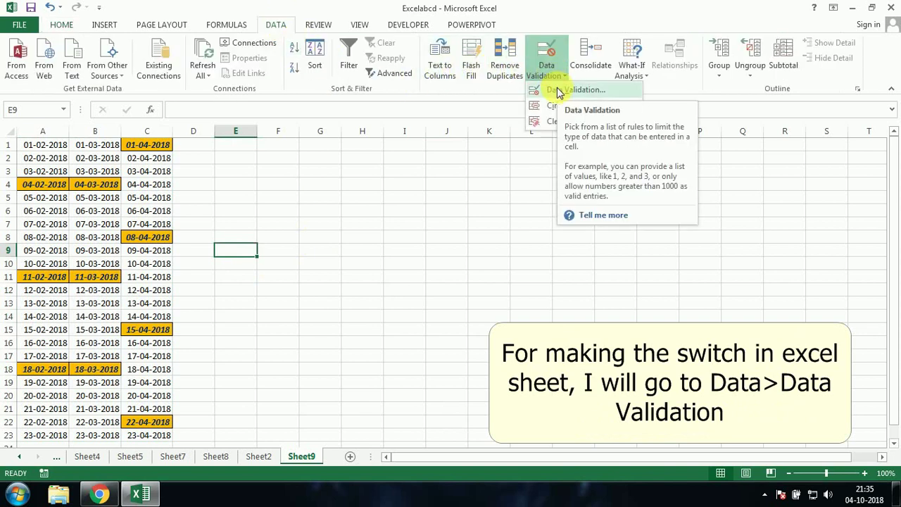
left_click(557, 90)
left_click_drag(464, 71, 516, 161)
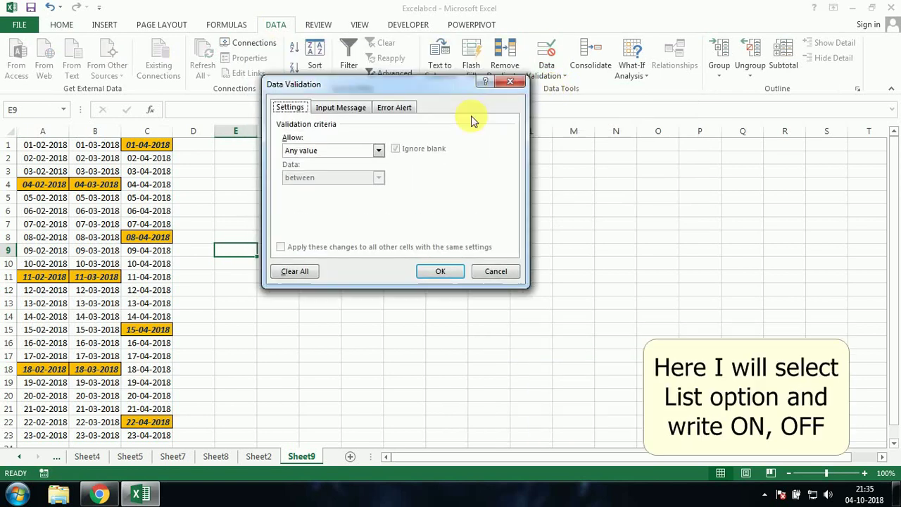
left_click(460, 215)
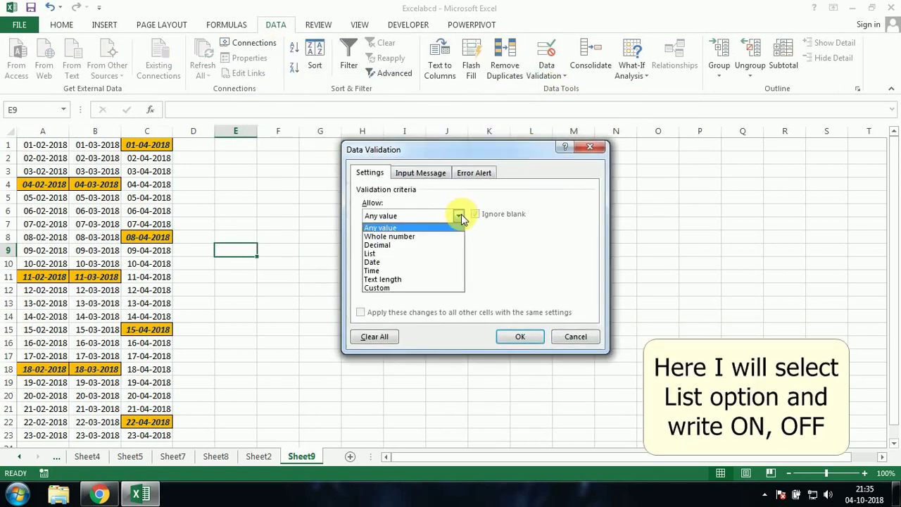
left_click(445, 259)
left_click(439, 269)
type("ON, OFF")
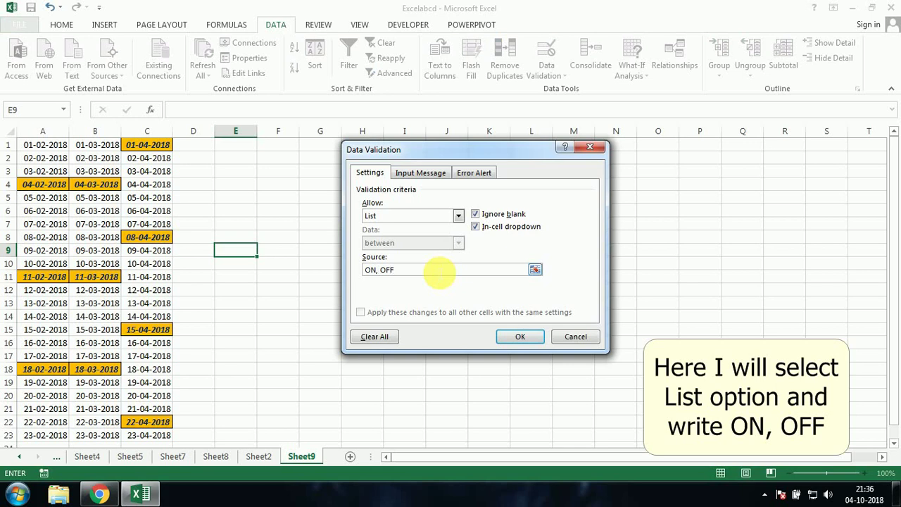
left_click(520, 337)
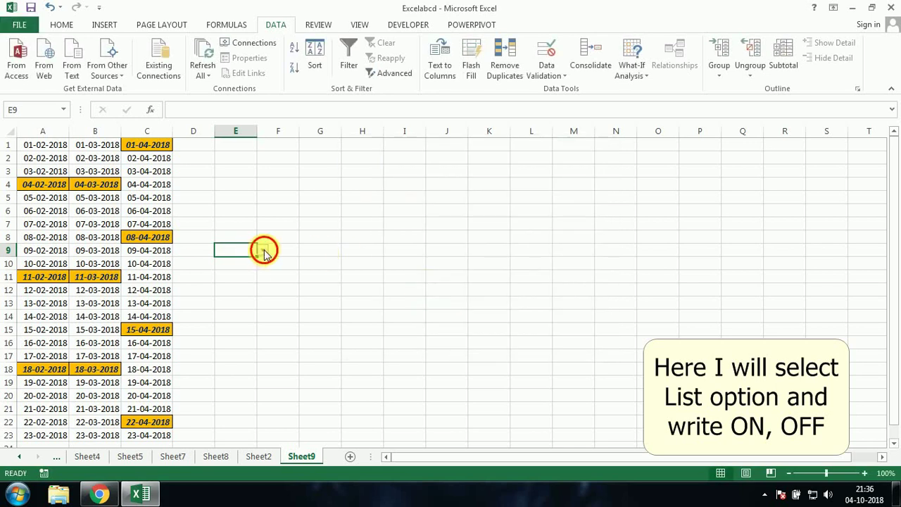
Test E9's dropdown by picking ON, then OFF, and leave it set to ON
left_click(262, 251)
left_click(255, 262)
left_click(262, 251)
left_click(260, 263)
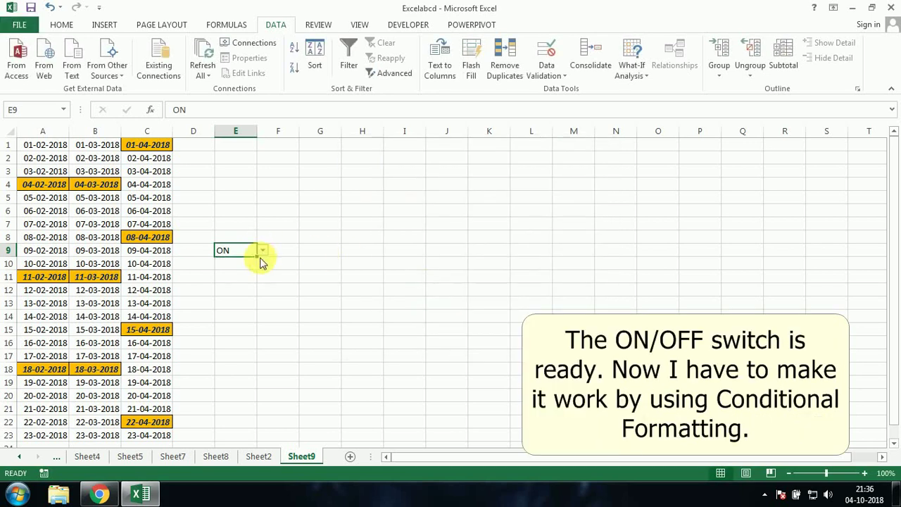
left_click(262, 251)
left_click(255, 273)
left_click(260, 251)
left_click(256, 264)
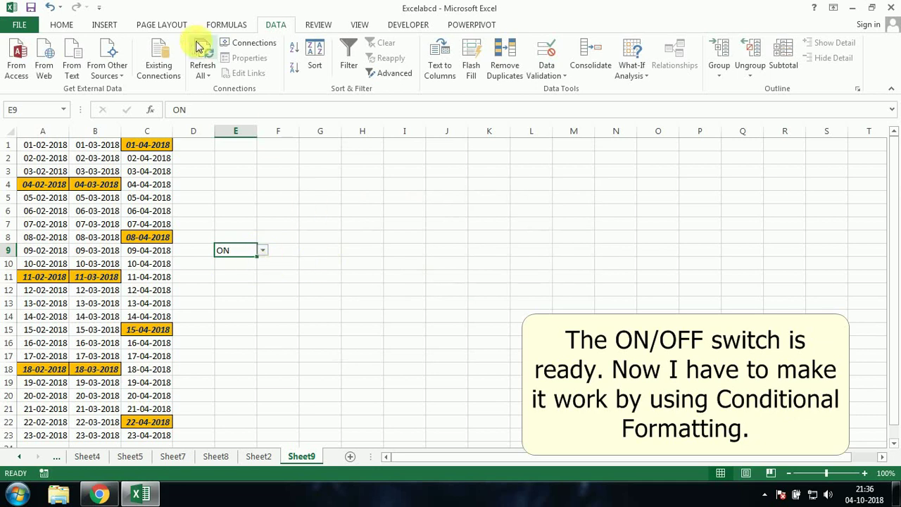
left_click(62, 25)
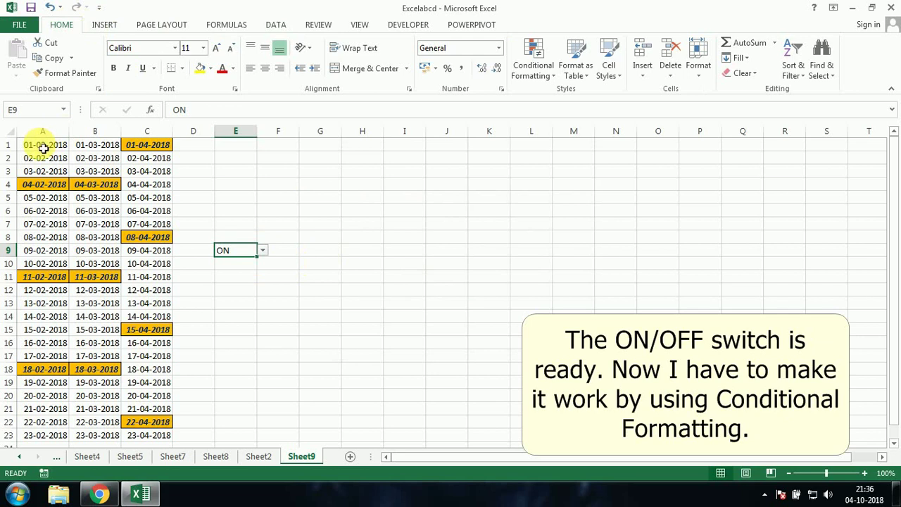
Add a formula rule =$E$9="OFF" with no format to the date table A1:C23
mouse_move(42, 145)
left_mouse_down()
mouse_move(124, 221)
mouse_move(164, 435)
left_mouse_up()
left_click(535, 71)
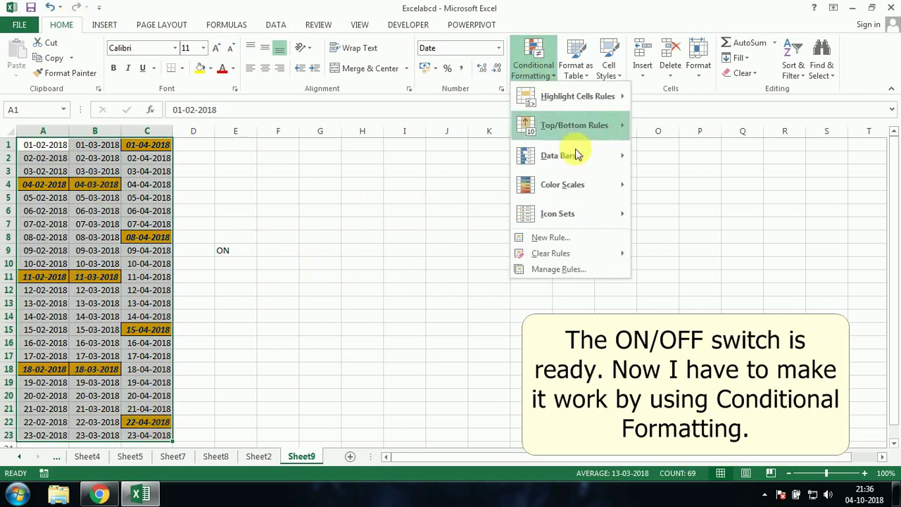
mouse_move(565, 215)
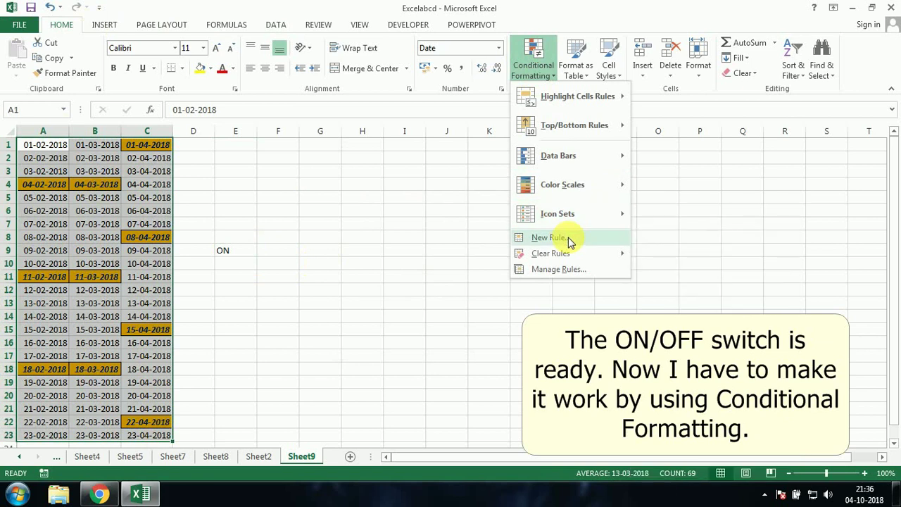
left_click(556, 238)
left_click(528, 241)
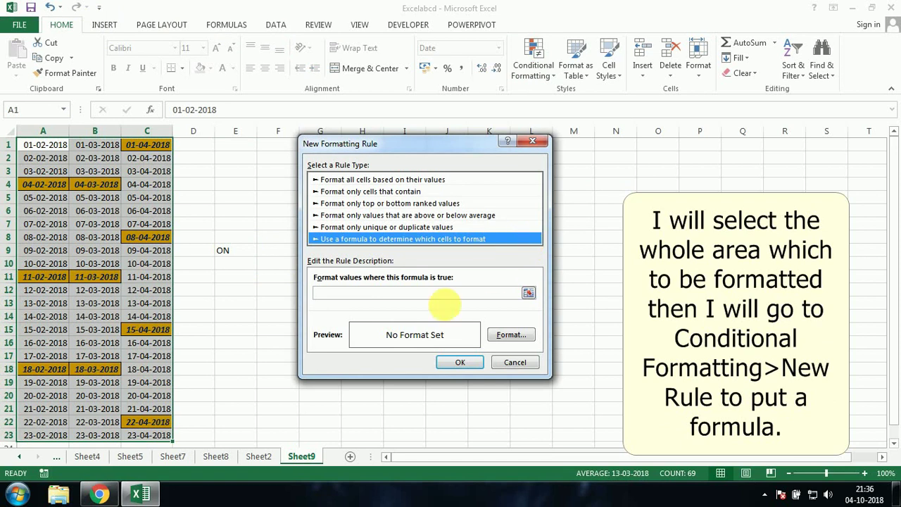
left_click(417, 294)
type("=")
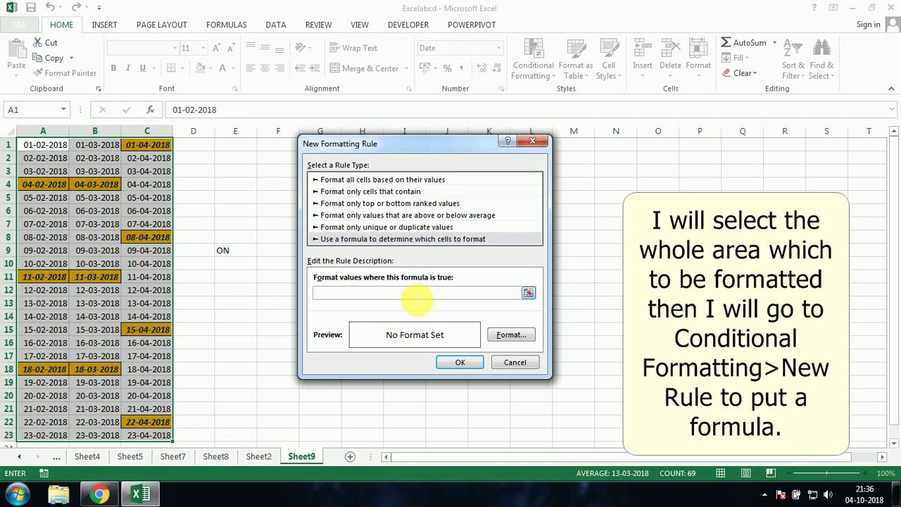
left_click(243, 251)
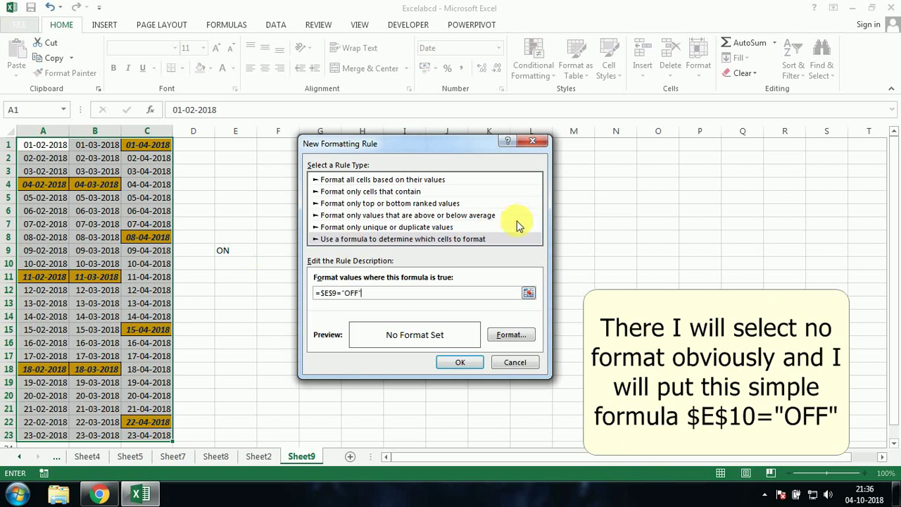
left_click(454, 366)
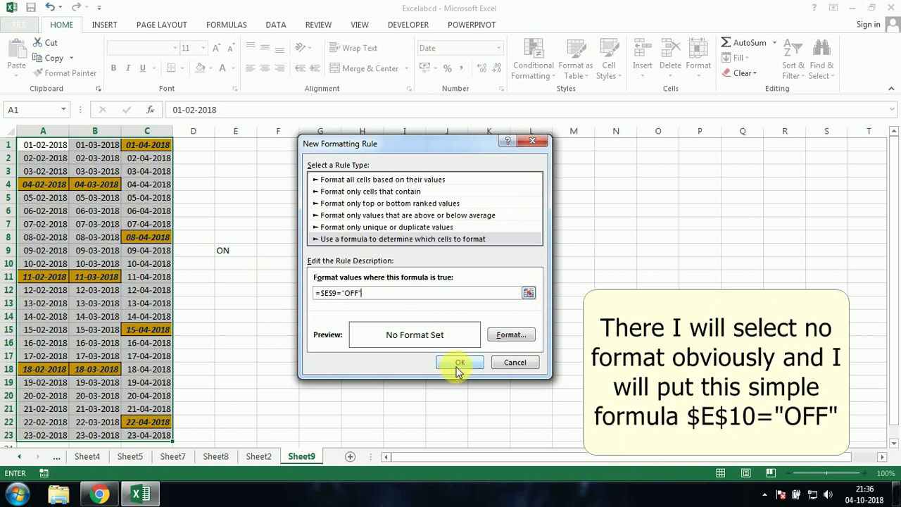
left_click(457, 366)
Set switch cell E9 to OFF and reselect the date table A1:C23
left_click(252, 254)
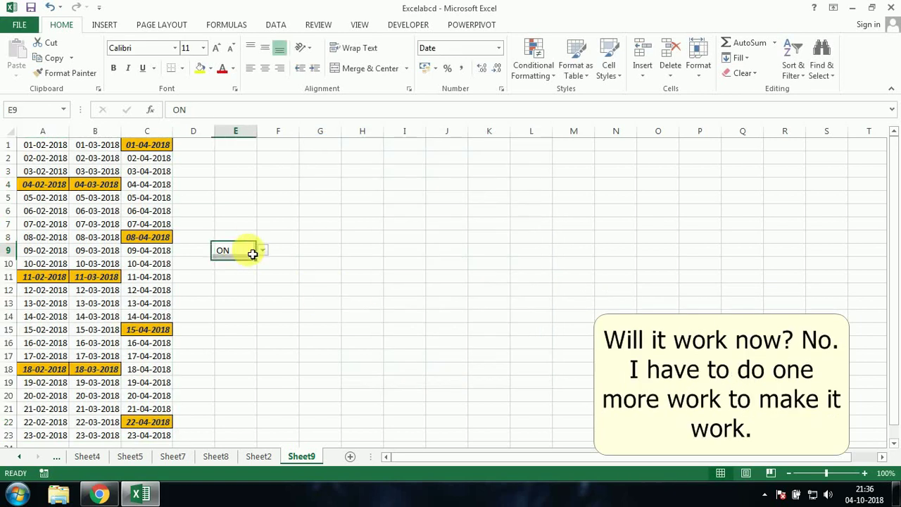
left_click(261, 251)
left_click(251, 275)
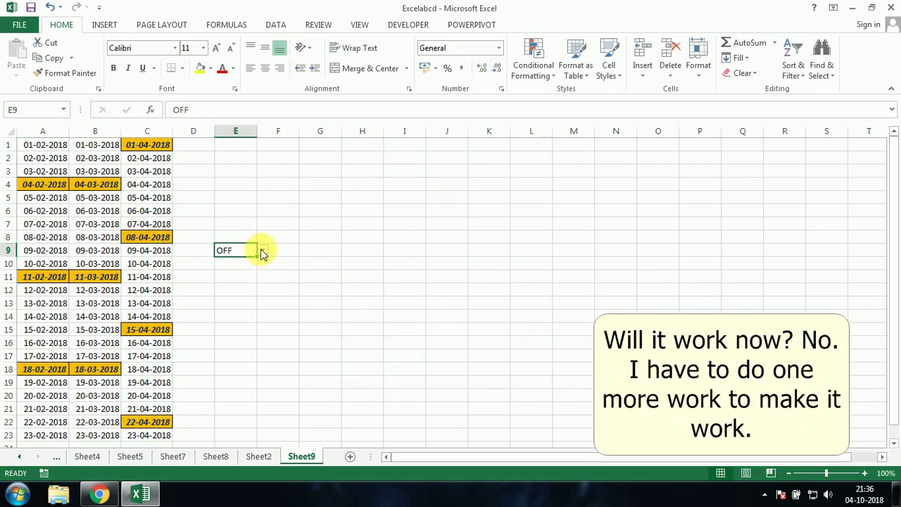
left_click(262, 250)
left_click(252, 275)
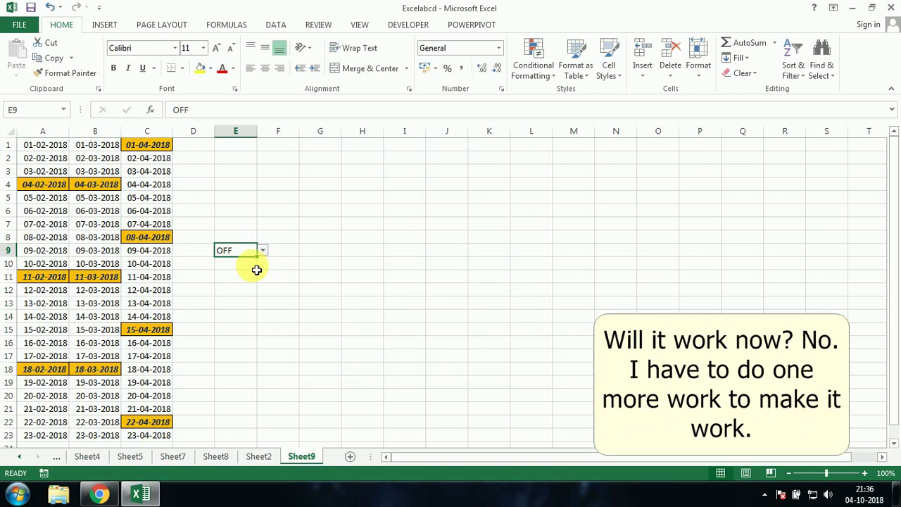
mouse_move(44, 145)
left_mouse_down()
mouse_move(160, 329)
mouse_move(161, 437)
left_mouse_up()
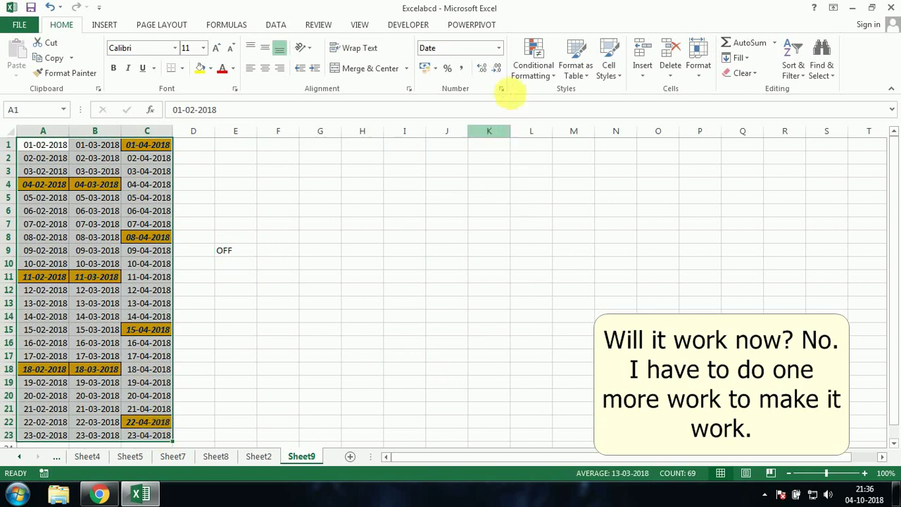
Tick Stop If True on the =$E$9="OFF" rule and apply it in the Rules Manager
left_click(523, 66)
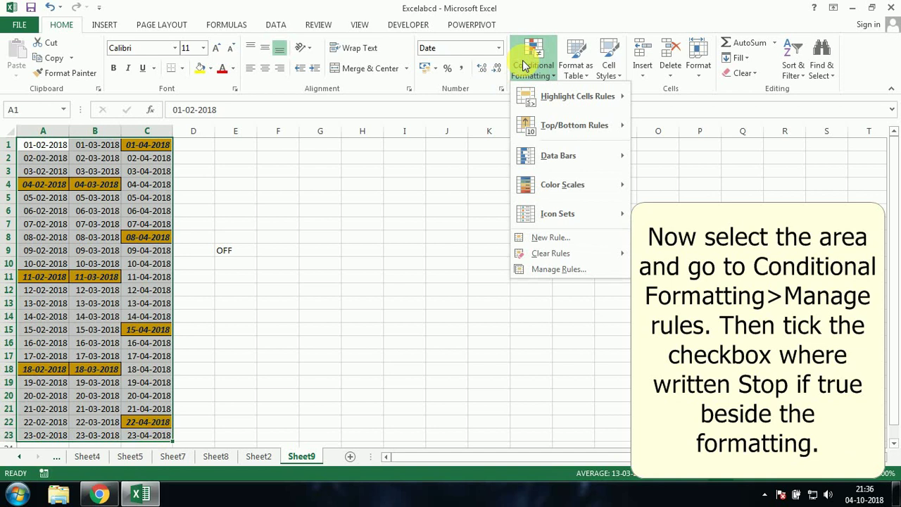
left_click(560, 270)
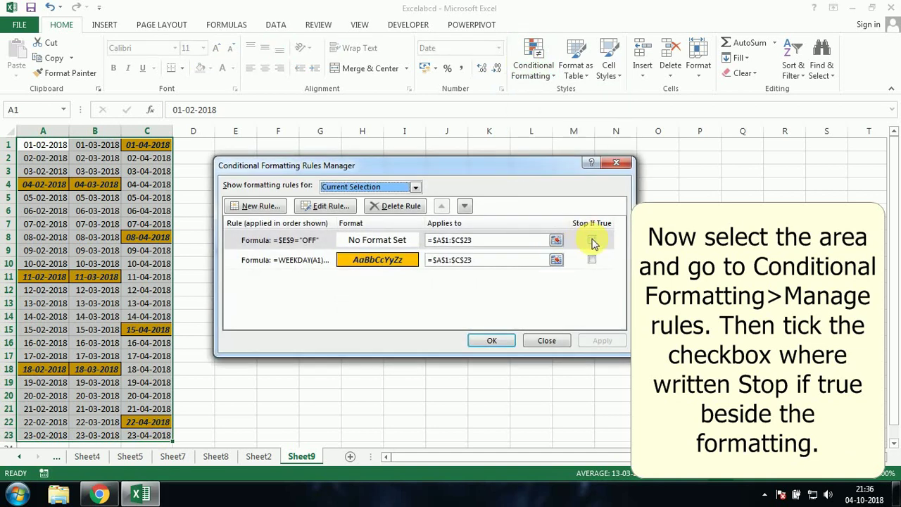
left_click(592, 241)
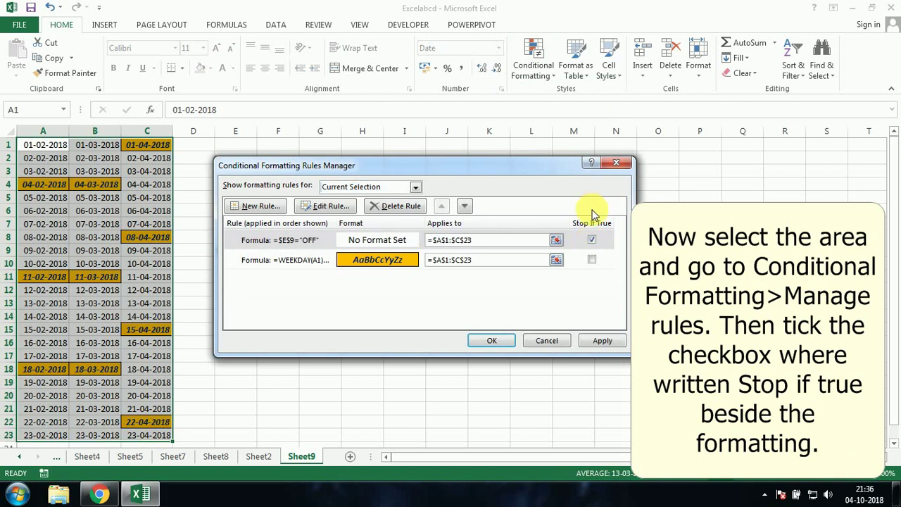
left_click(602, 341)
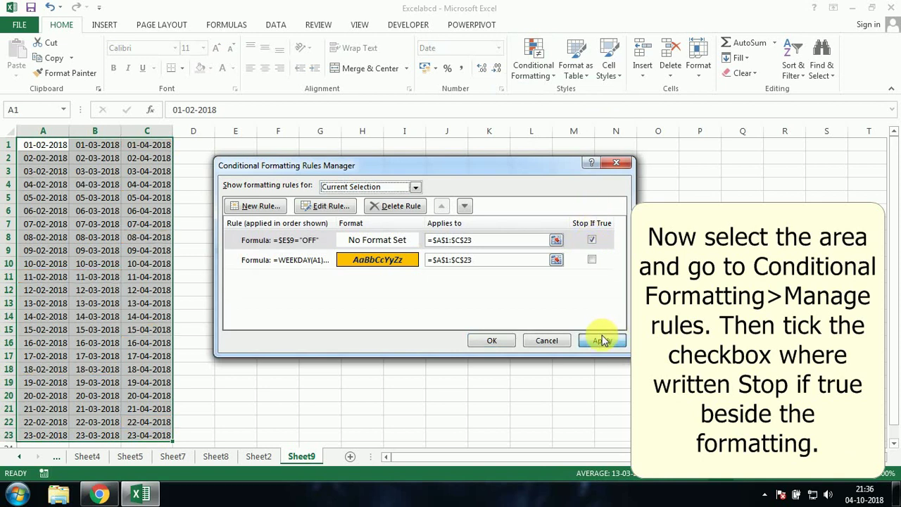
left_click(490, 341)
left_click(248, 252)
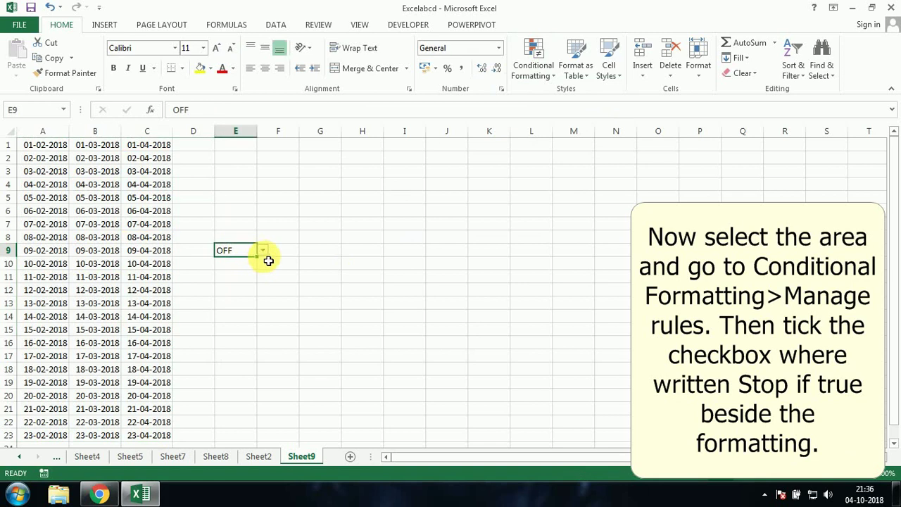
left_click(262, 251)
left_click(259, 260)
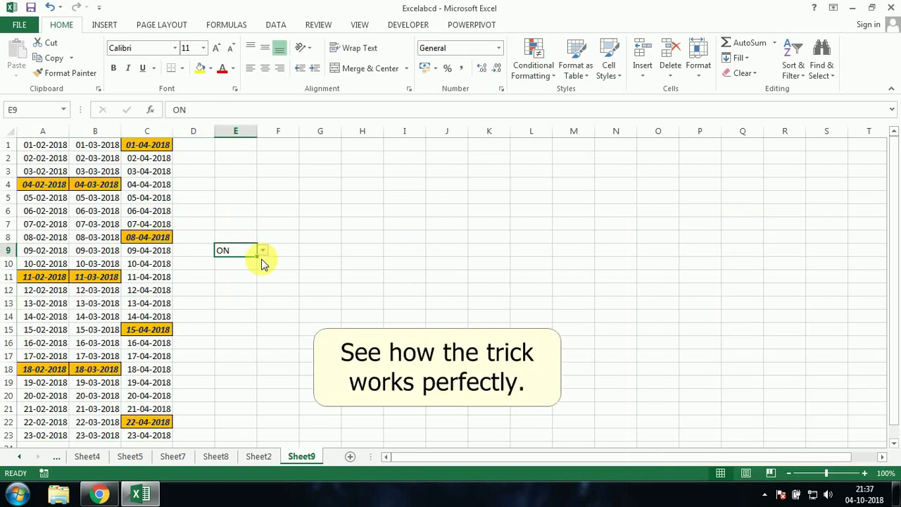
left_click(262, 252)
left_click(248, 270)
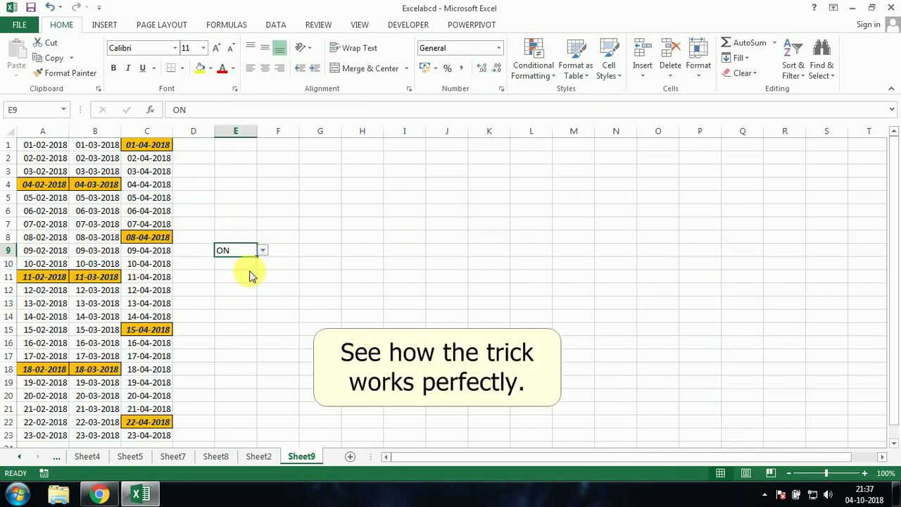
left_click(261, 252)
left_click(247, 262)
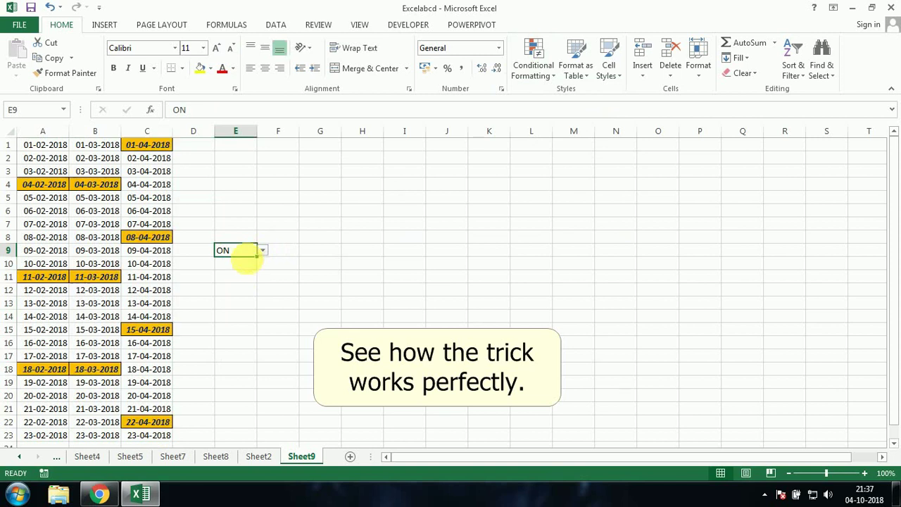
left_click(262, 251)
left_click(243, 269)
left_click(371, 251)
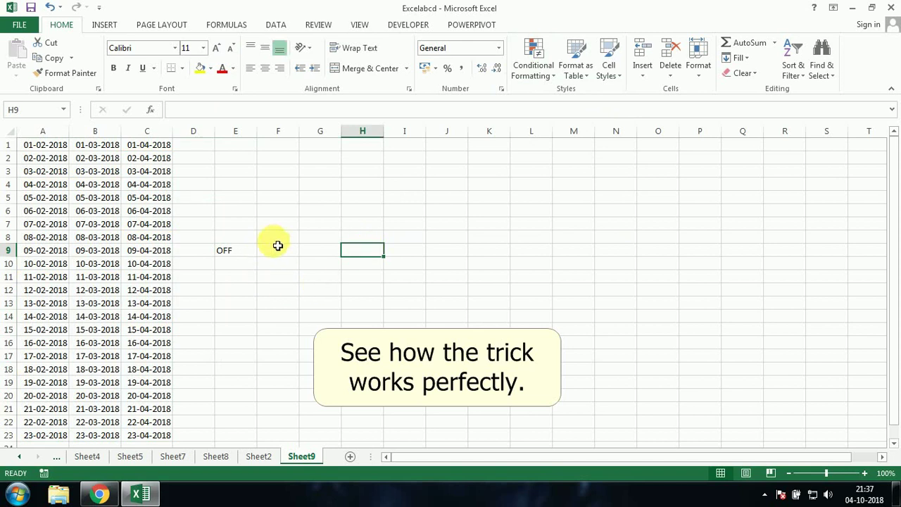
left_click(97, 497)
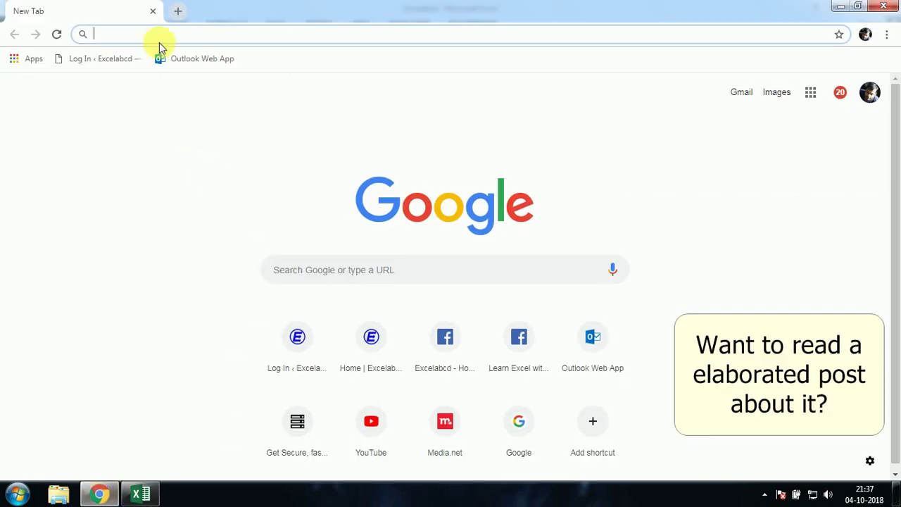
type("www")
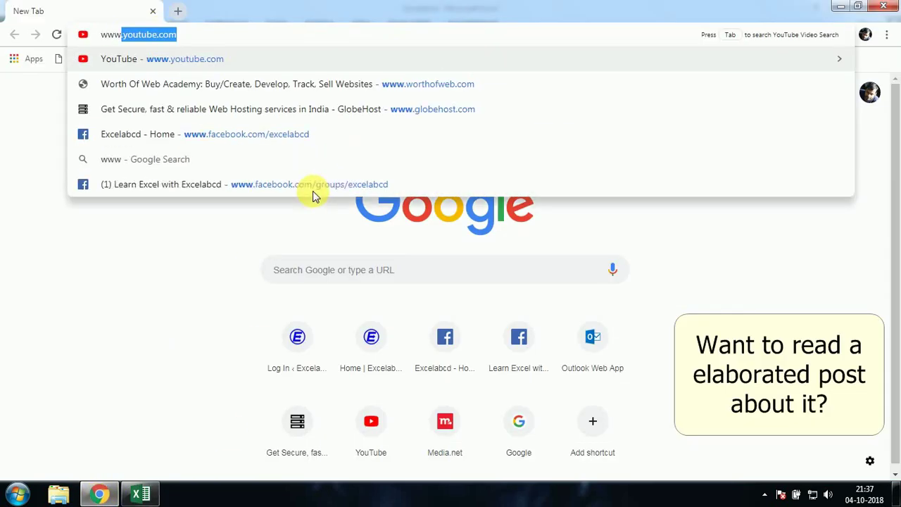
type(".ex")
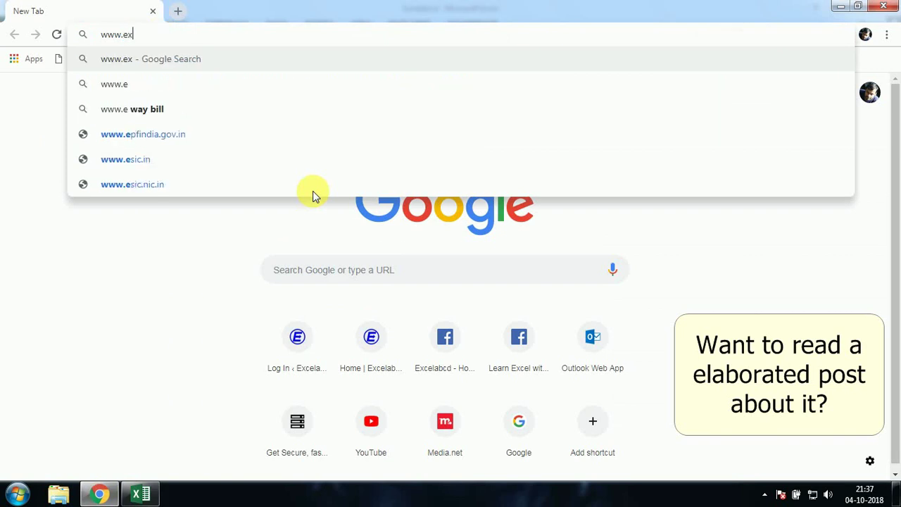
type("ce")
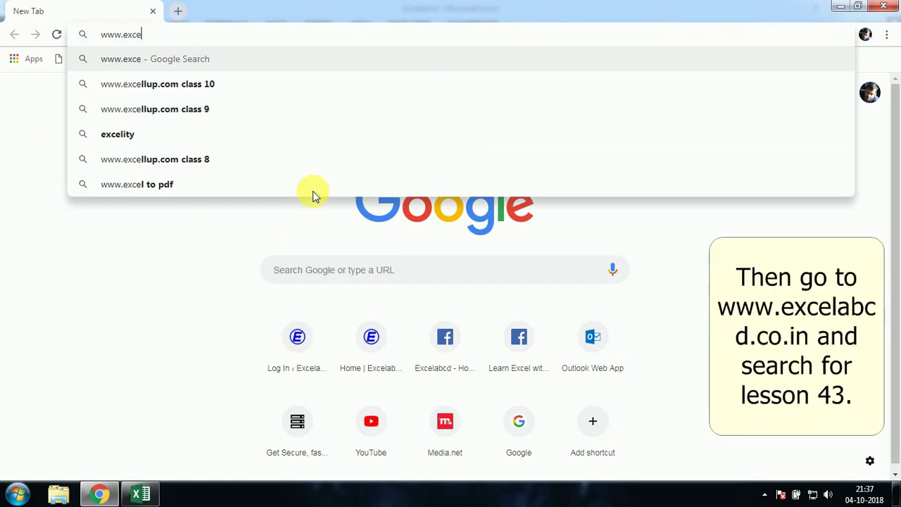
type("labc")
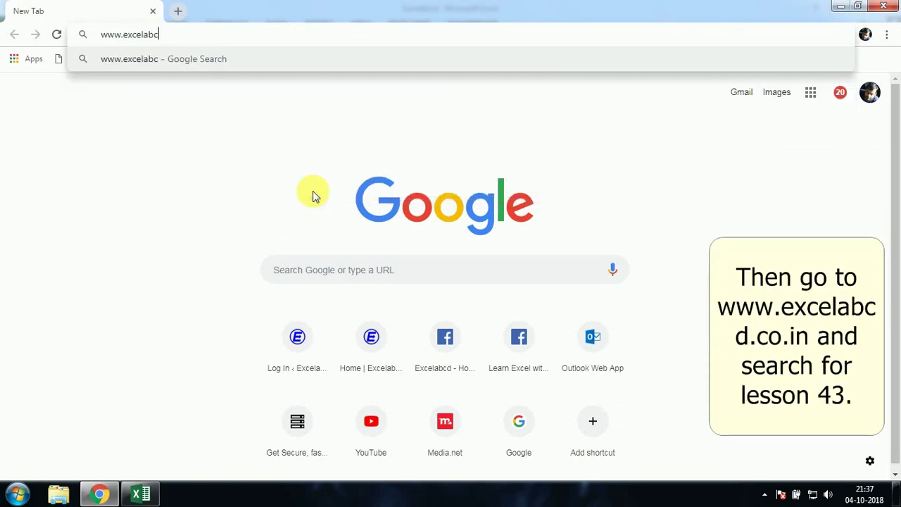
type("d.co")
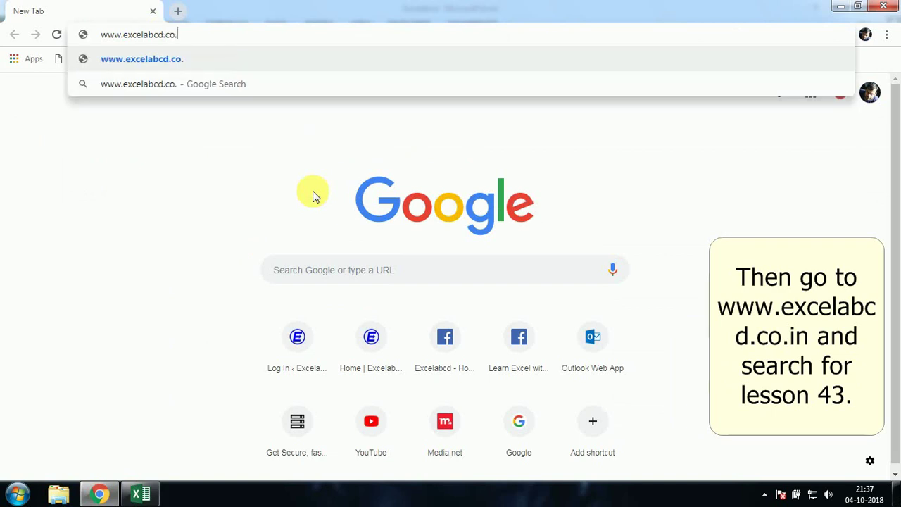
type(".in")
key("Return")
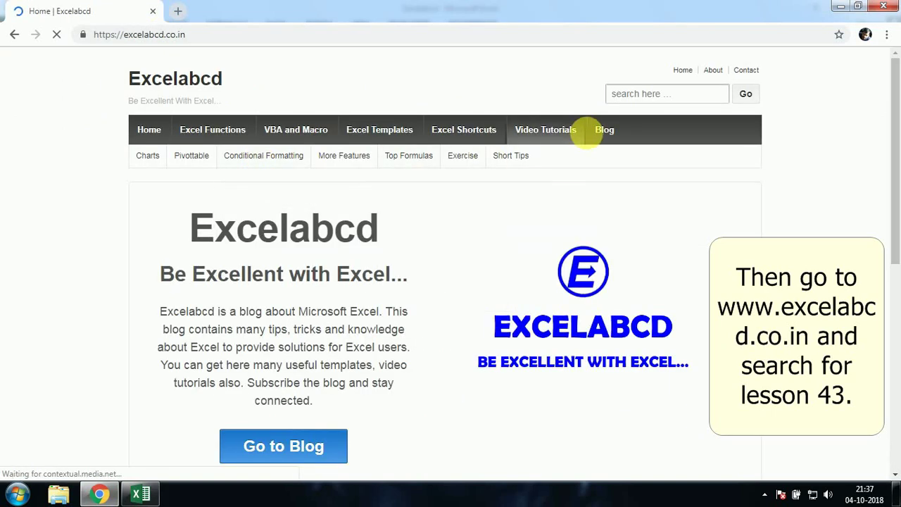
Search the Excelabcd site for 'lesson 43' to reach the ON/OFF switch lesson post
left_click(654, 100)
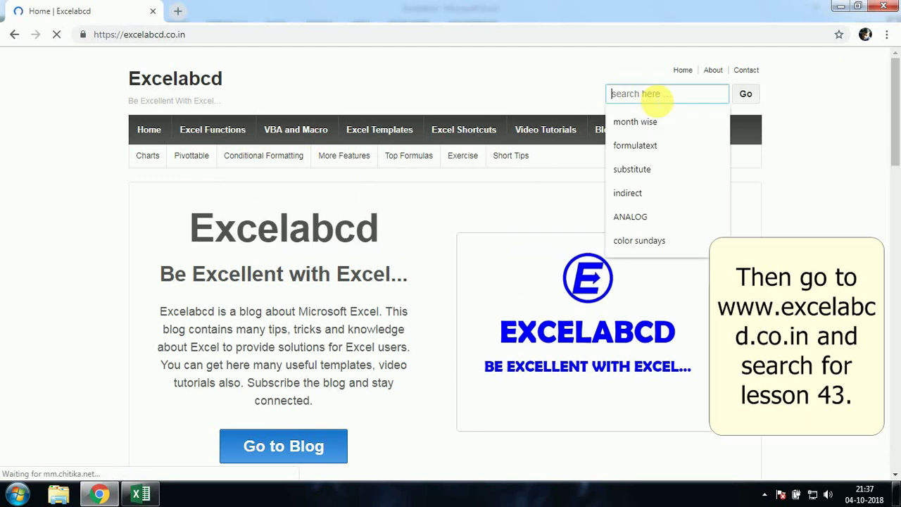
type("lesso")
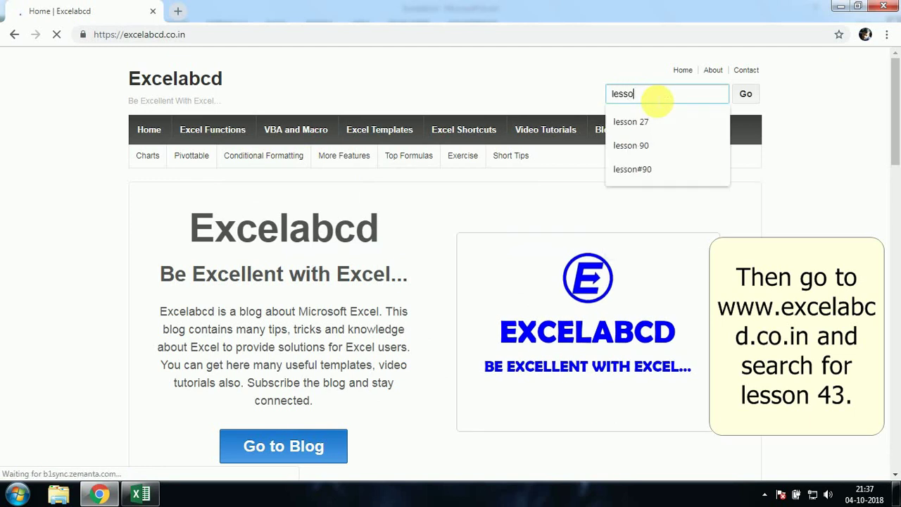
type("n 43")
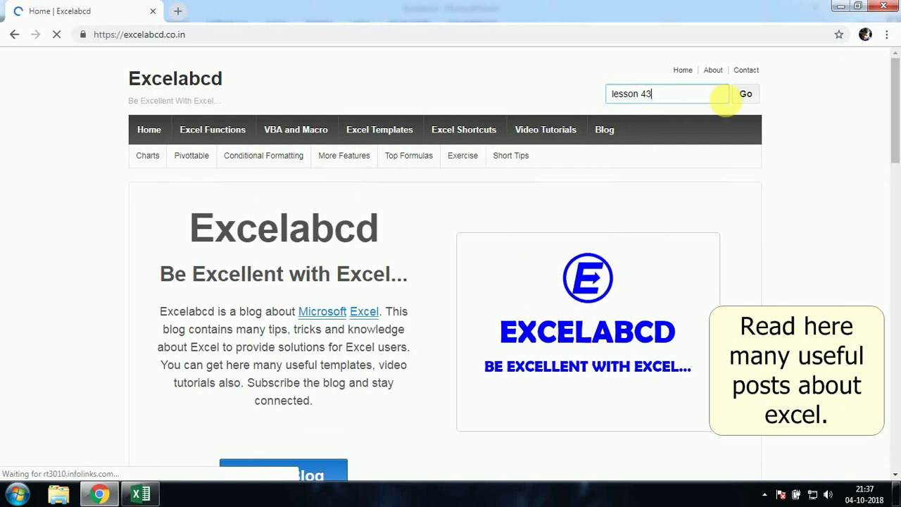
left_click(744, 97)
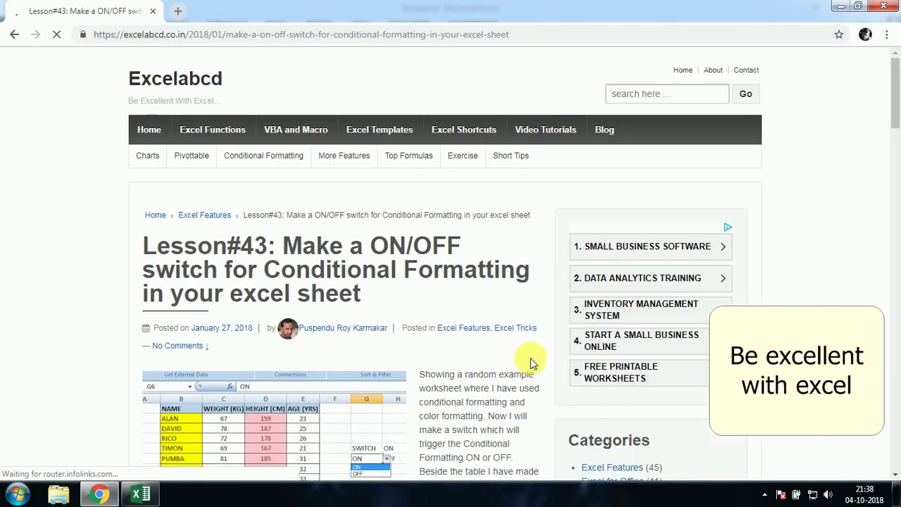
Scroll through the lesson post and back up, then minimize Chrome to return to Excel
scroll(517, 329, "down", 3)
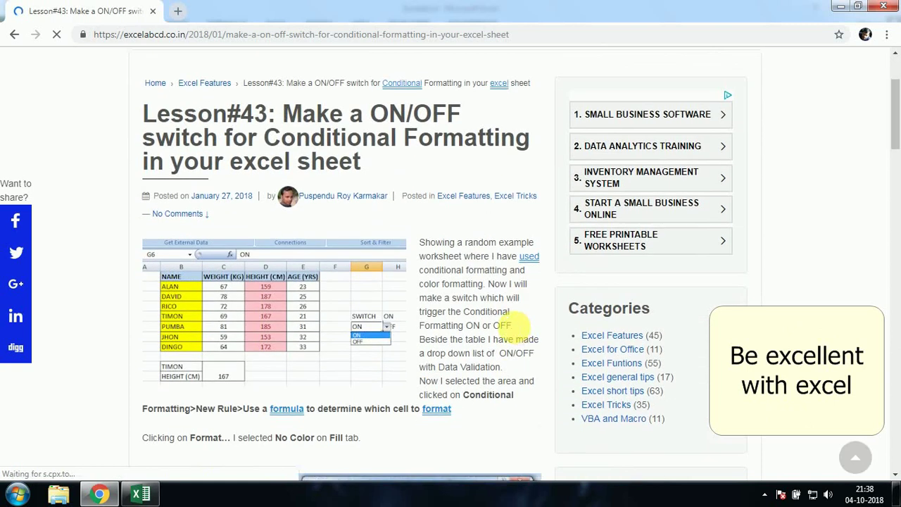
scroll(514, 327, "down", 1)
scroll(514, 326, "down", 1)
scroll(514, 327, "down", 1)
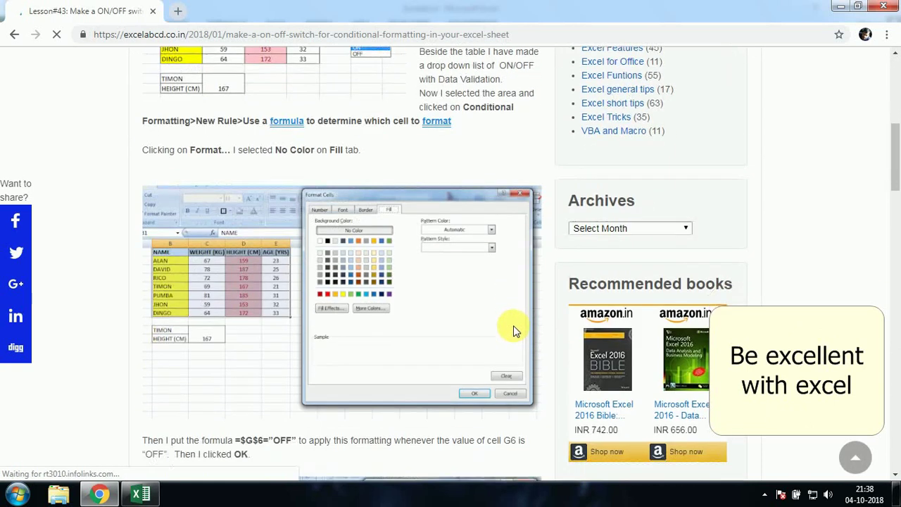
scroll(514, 326, "down", 2)
scroll(514, 326, "down", 3)
scroll(514, 326, "down", 2)
scroll(514, 335, "down", 1)
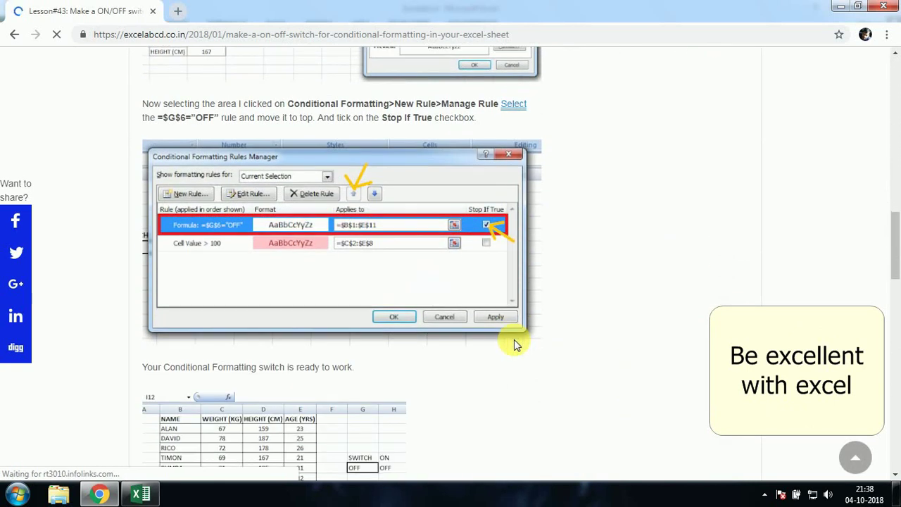
scroll(514, 339, "down", 3)
scroll(514, 339, "down", 2)
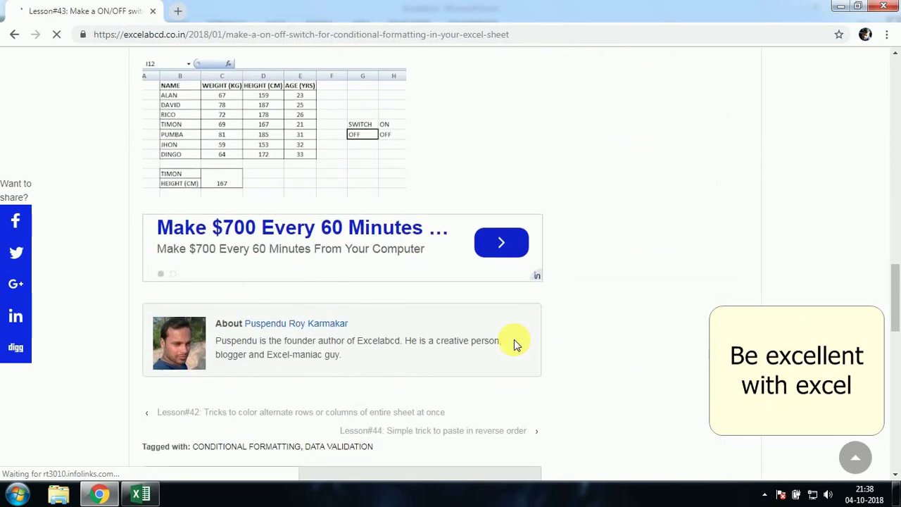
scroll(514, 339, "down", 3)
scroll(514, 339, "up", 2)
scroll(514, 339, "up", 5)
scroll(514, 339, "up", 5)
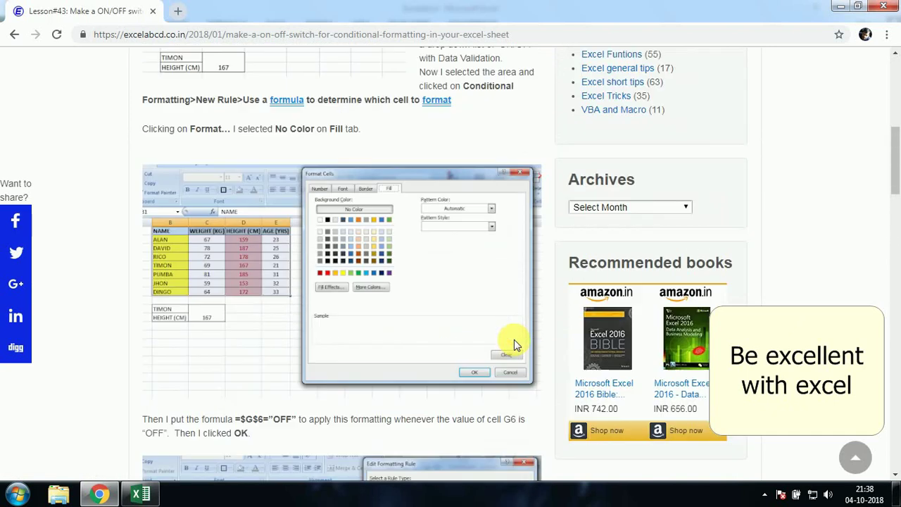
scroll(514, 339, "up", 5)
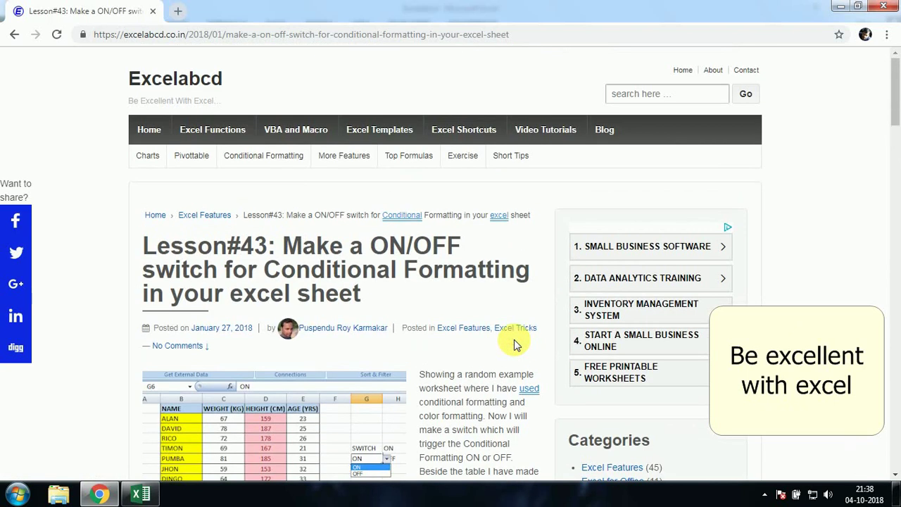
left_click(841, 7)
Switch E9 to ON to restore the orange weekend highlighting
left_click(242, 253)
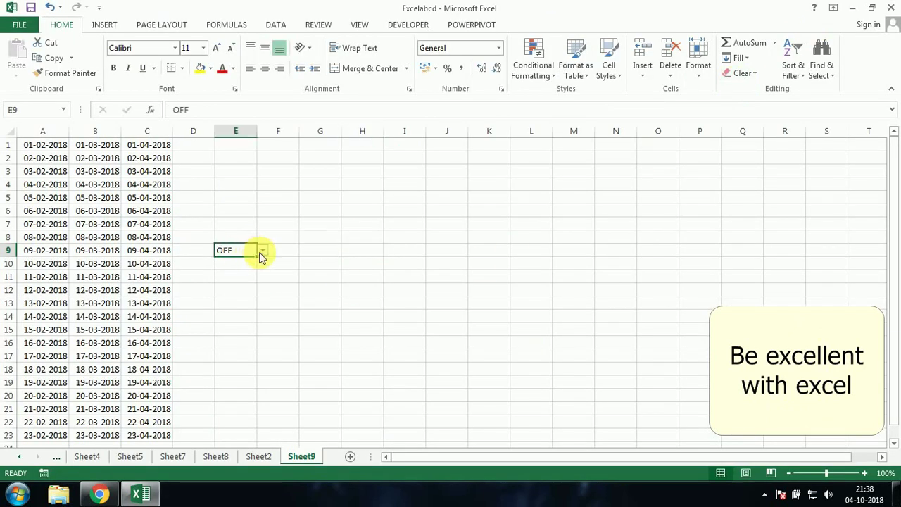
left_click(262, 250)
left_click(238, 269)
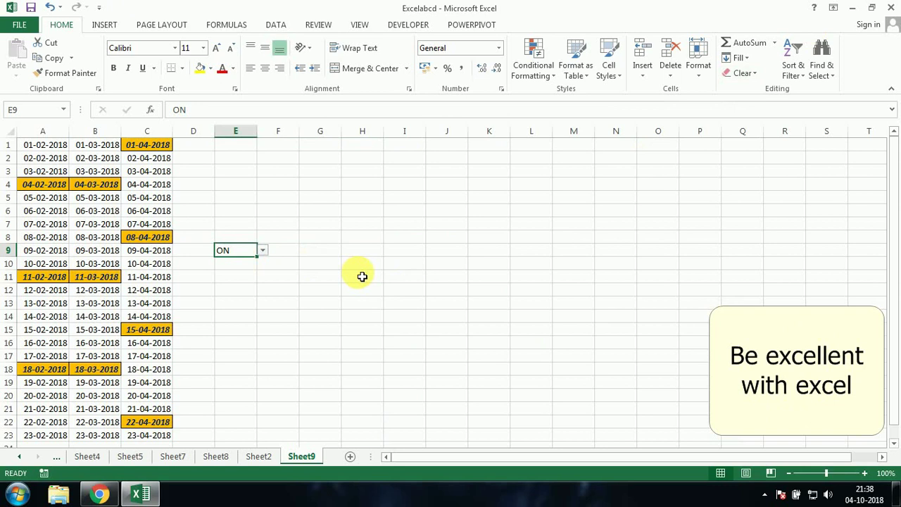